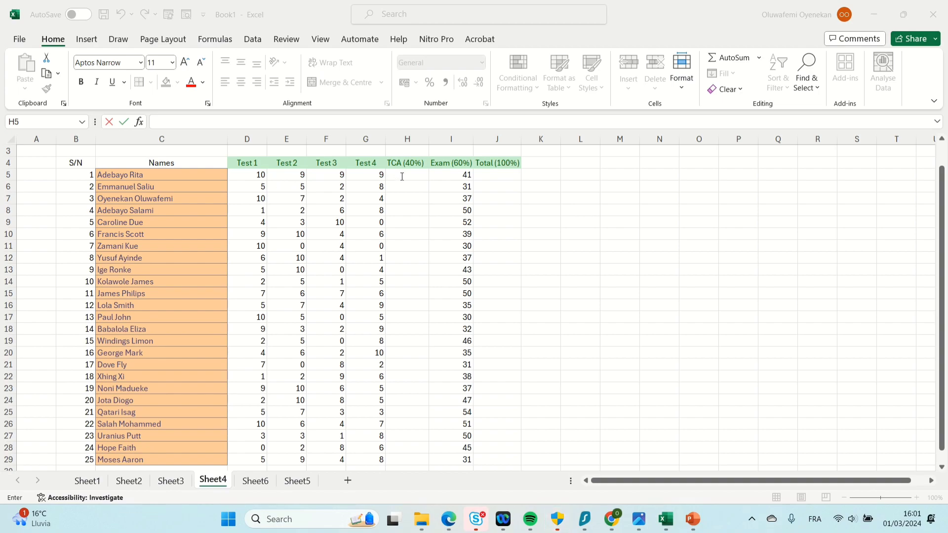
Step: Enter =SUM(D5:G5) in H5 so the first student's TCA shows 37
{"action": "double_click", "coordinate": [403, 177]}
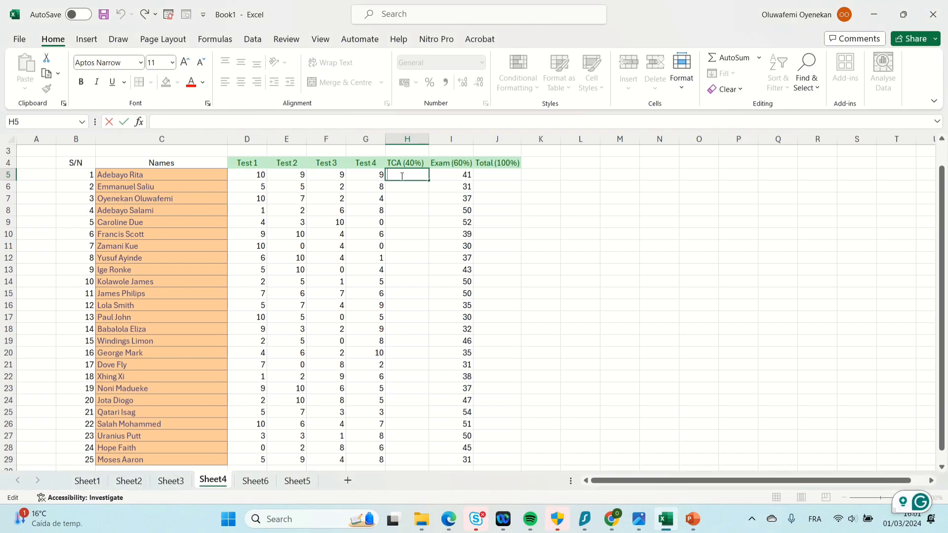
{"action": "type", "text": "="}
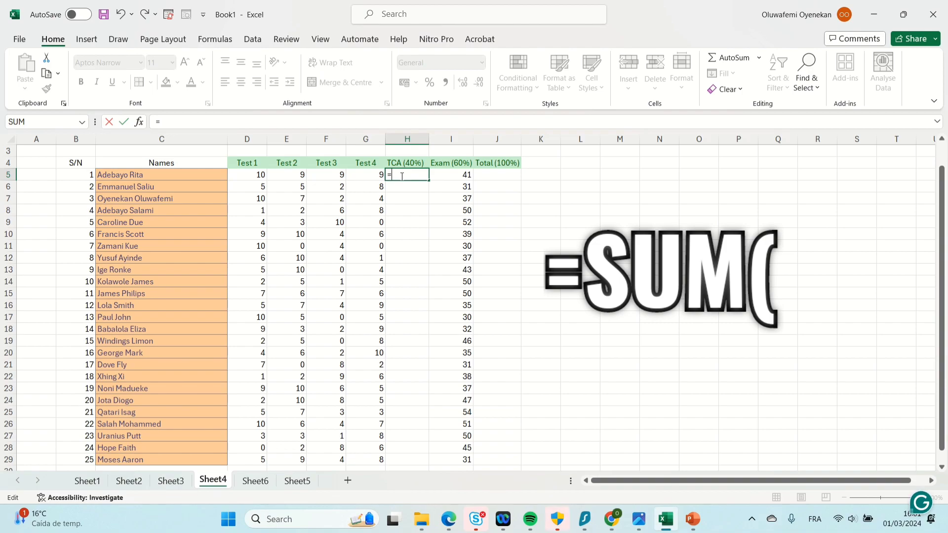
{"action": "type", "text": "S"}
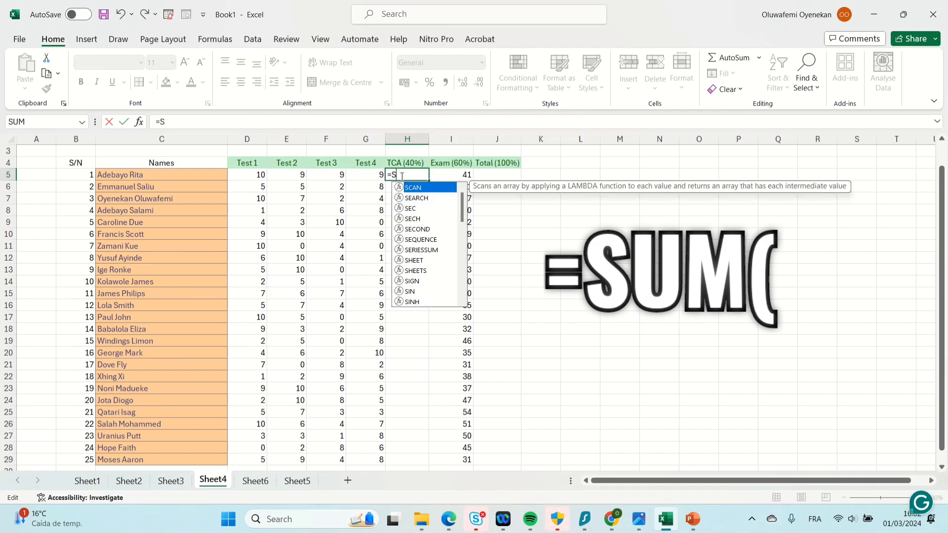
{"action": "type", "text": "UM"}
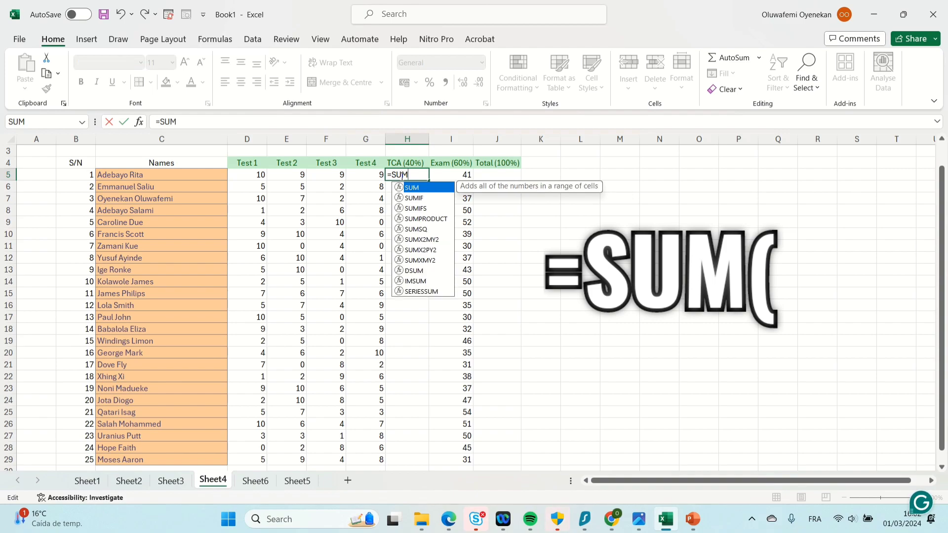
{"action": "double_click", "coordinate": [417, 189]}
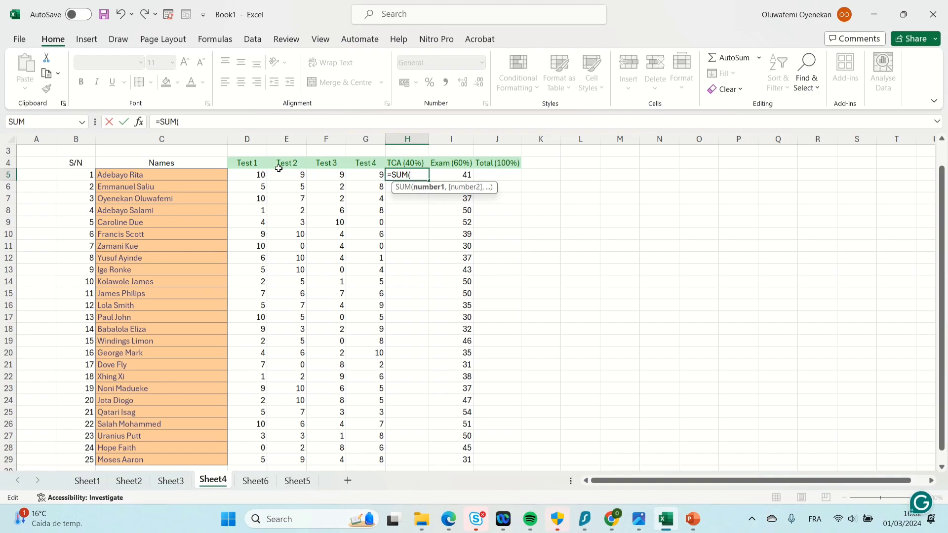
{"action": "left_click_drag", "start_coordinate": [231, 171], "coordinate": [364, 173]}
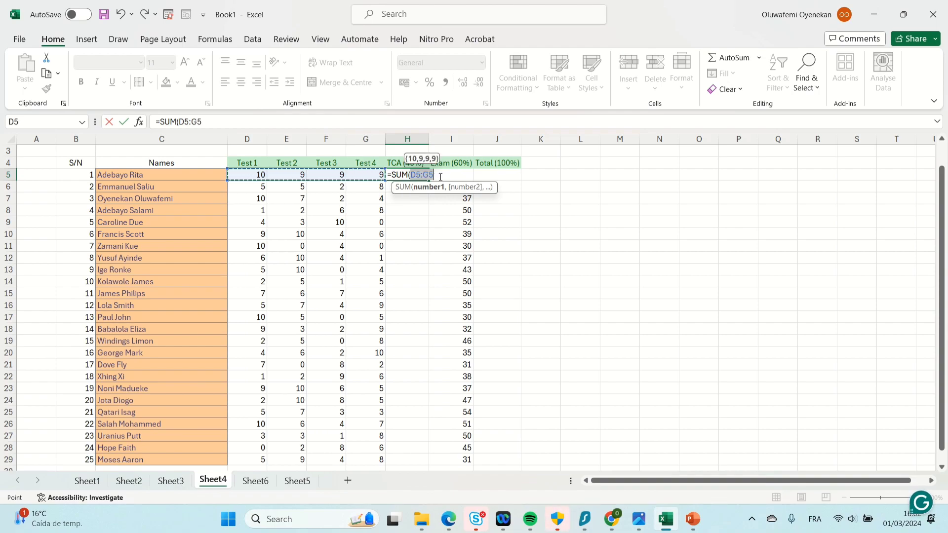
{"action": "type", "text": ")"}
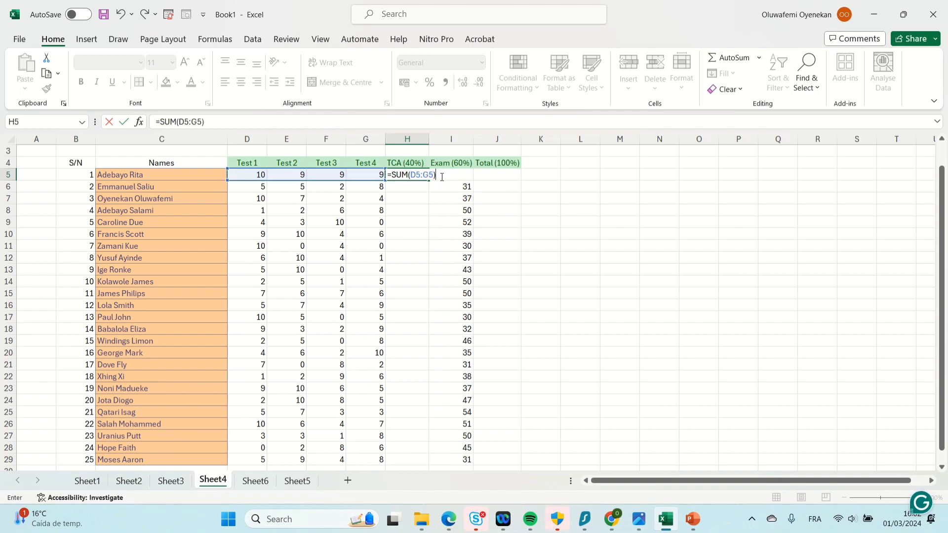
{"action": "key", "text": "Return"}
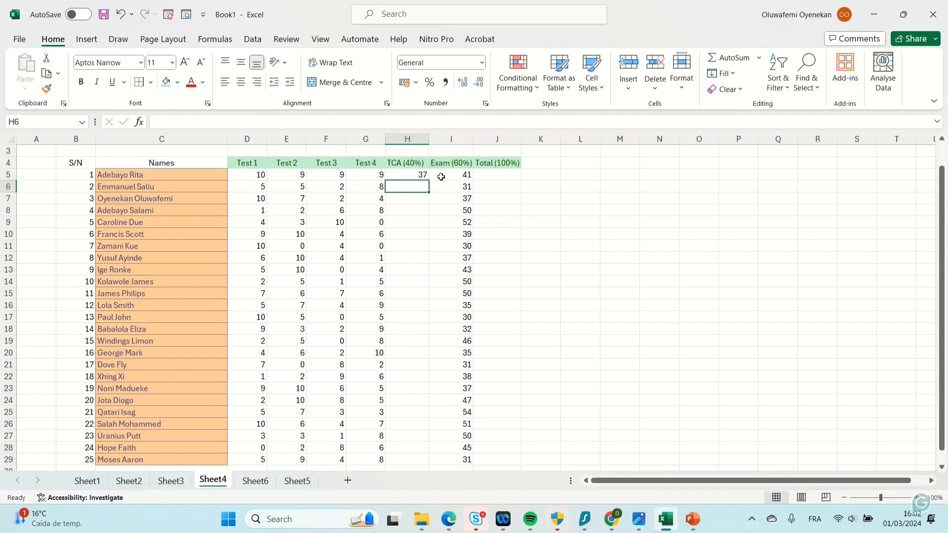
Step: Fill the H5 SUM formula down to H29 for all 25 students' TCA scores
{"action": "left_click", "coordinate": [407, 176]}
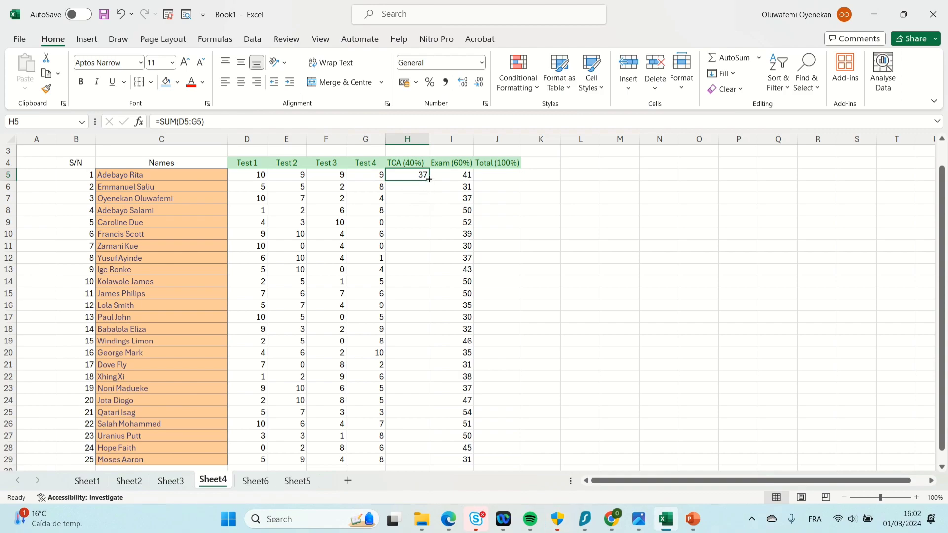
{"action": "left_click_drag", "start_coordinate": [429, 179], "coordinate": [404, 463]}
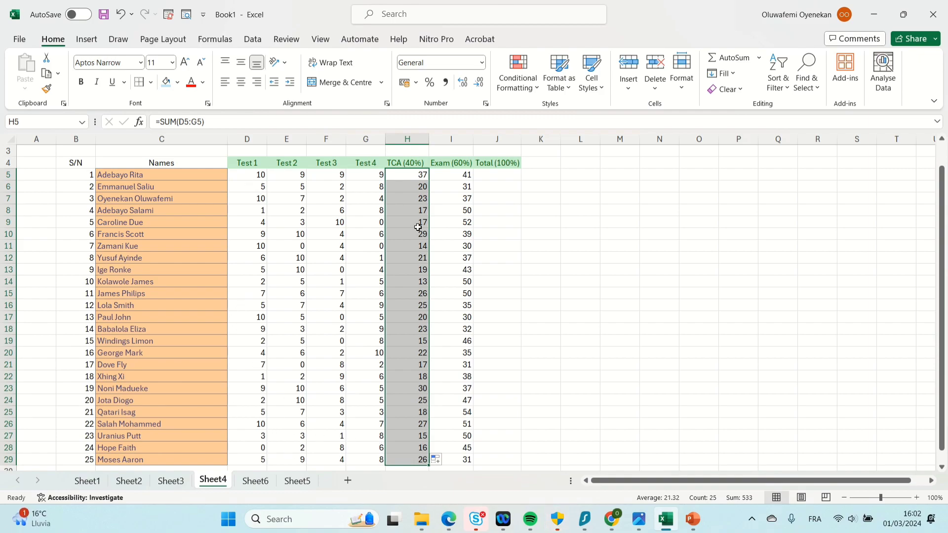
{"action": "left_click", "coordinate": [456, 184]}
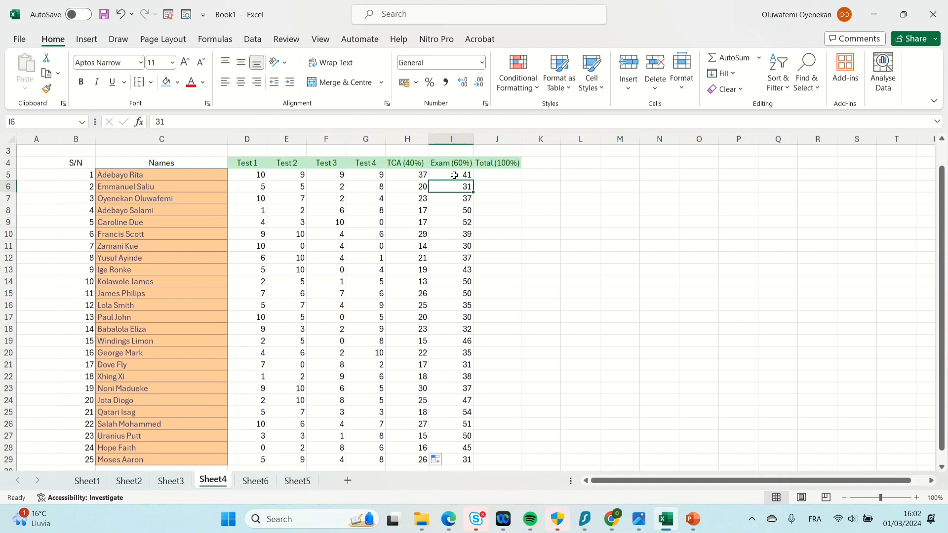
{"action": "left_click", "coordinate": [498, 176]}
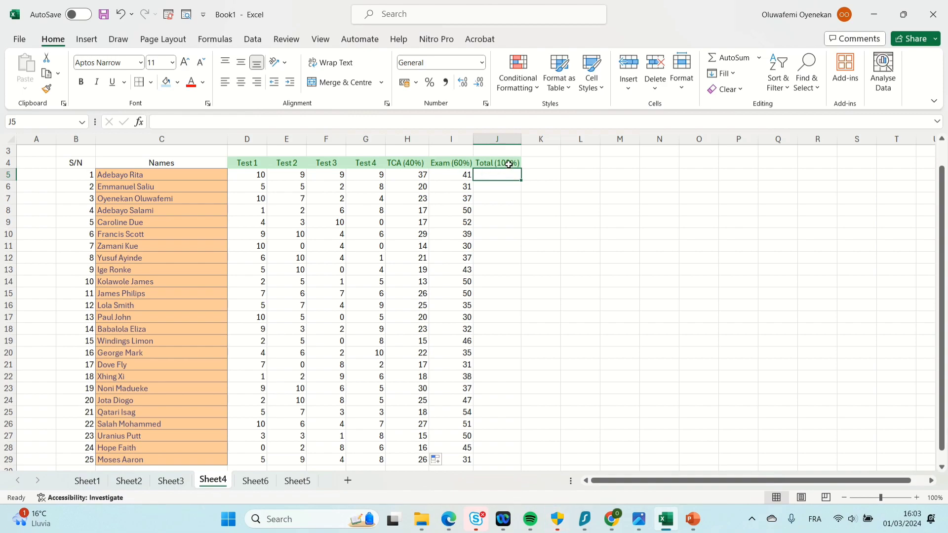
Step: Enter =SUM(H5:I5) in J5 and fill it down to J29 for every student's total
{"action": "double_click", "coordinate": [488, 177]}
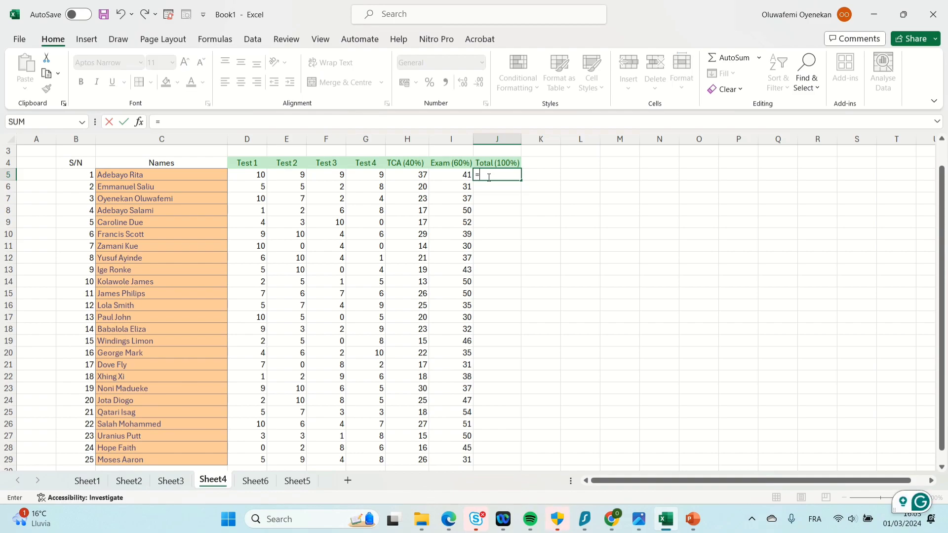
{"action": "type", "text": "=SU"}
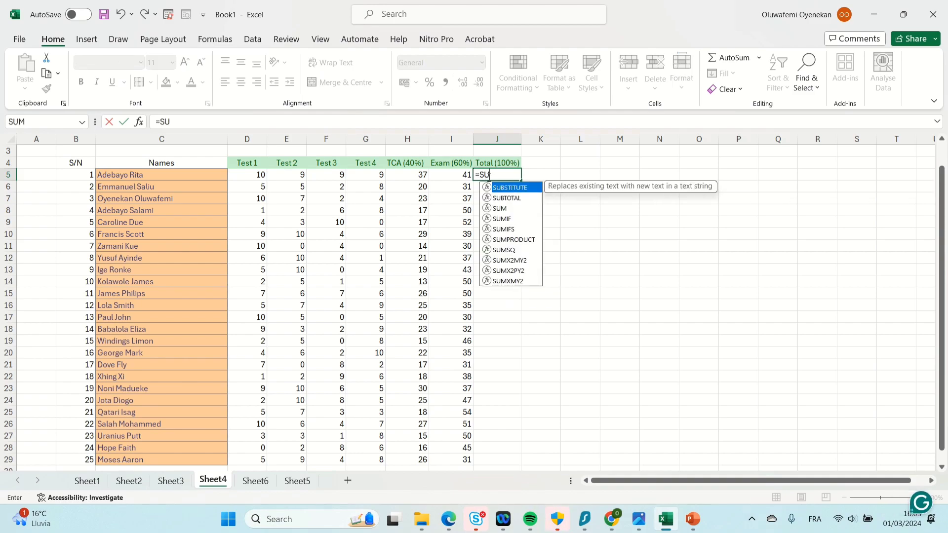
{"action": "type", "text": "M"}
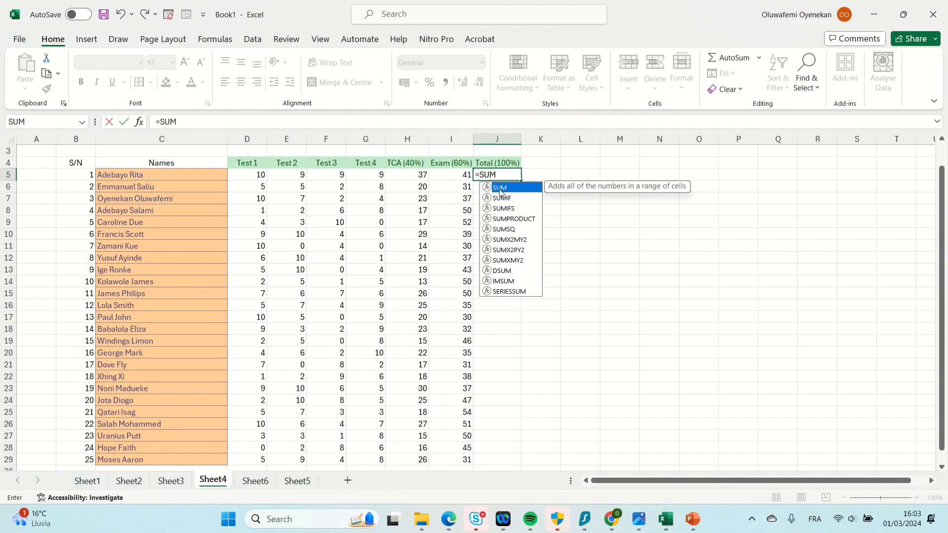
{"action": "double_click", "coordinate": [500, 192]}
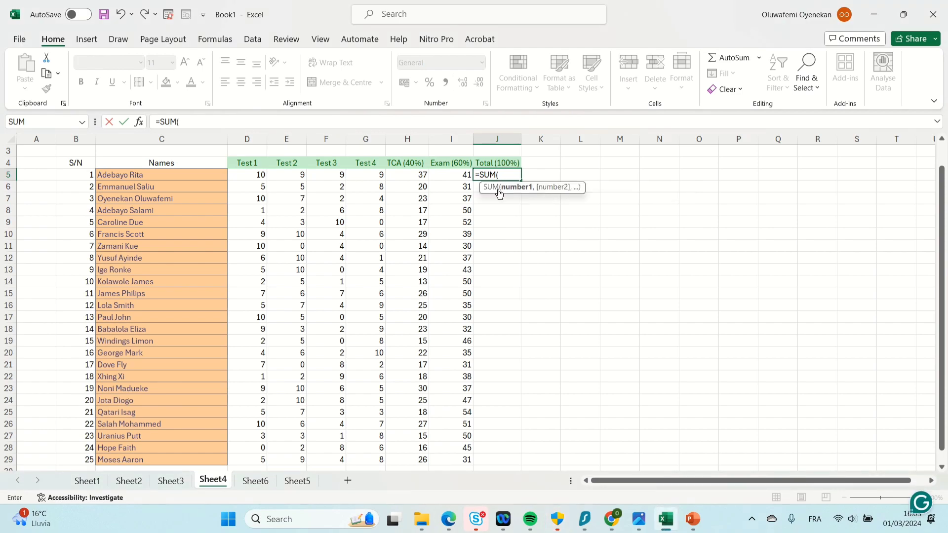
{"action": "left_click_drag", "start_coordinate": [401, 174], "coordinate": [449, 176]}
{"action": "type", "text": ")"}
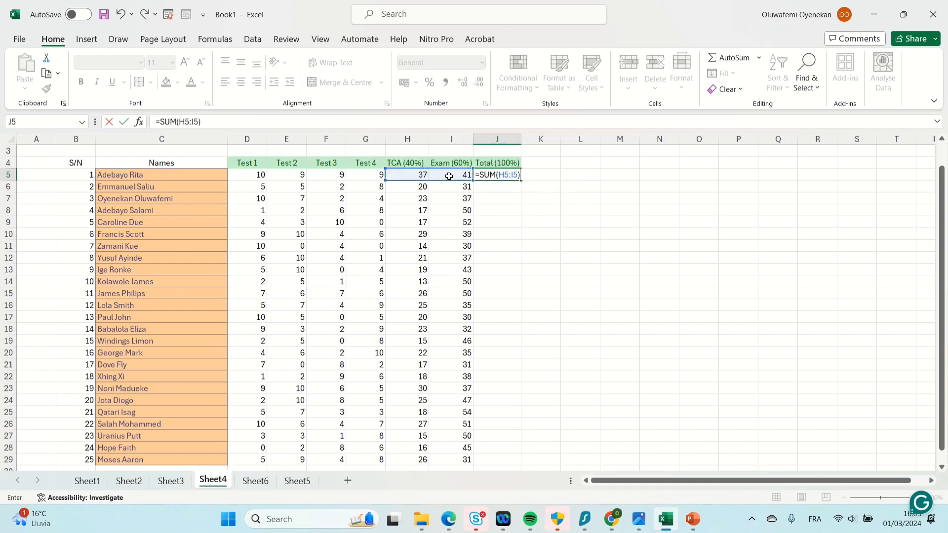
{"action": "key", "text": "Return"}
{"action": "left_click", "coordinate": [496, 175]}
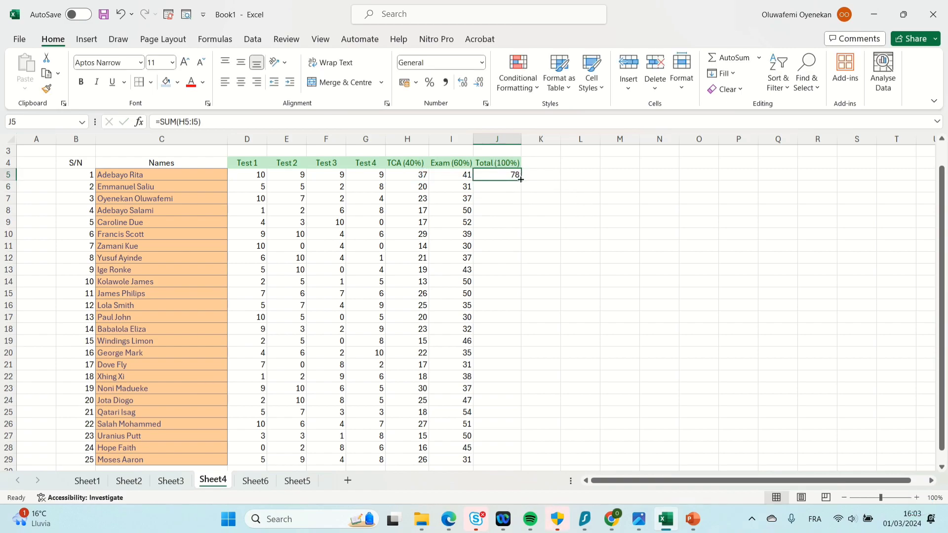
{"action": "left_click_drag", "start_coordinate": [520, 180], "coordinate": [499, 463]}
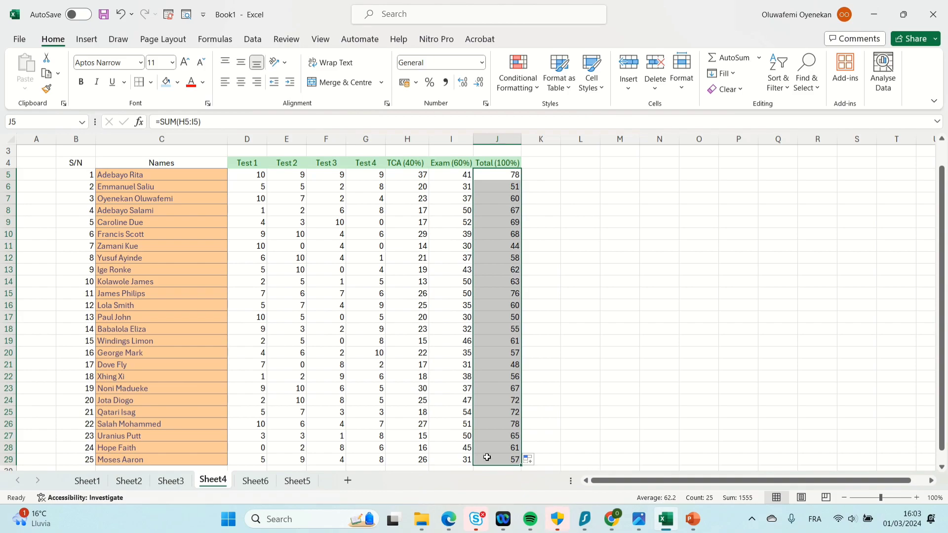
Step: Switch to Sheet5 with the monthly store sales table
{"action": "left_click", "coordinate": [299, 485]}
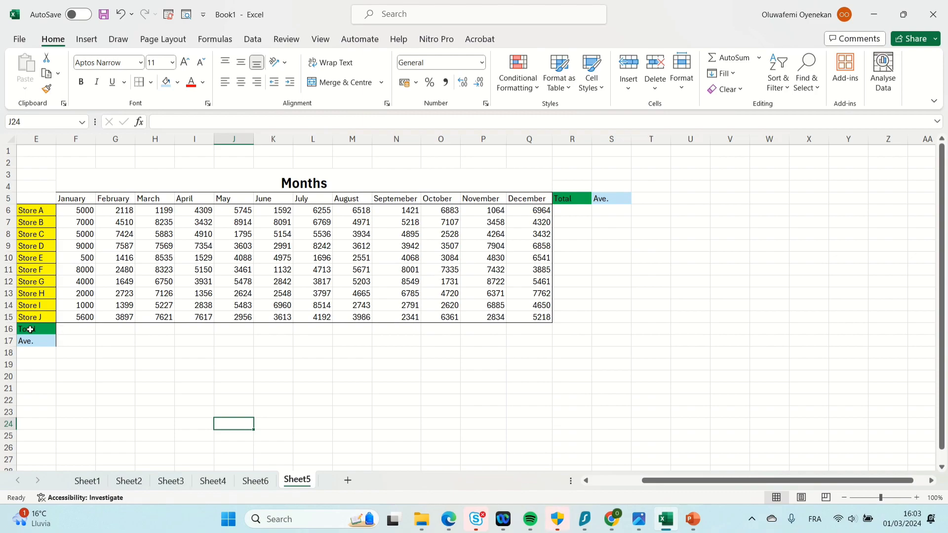
Step: Enter =SUM(F6:F15) in F16 to get January's total of 47100
{"action": "type", "text": "="}
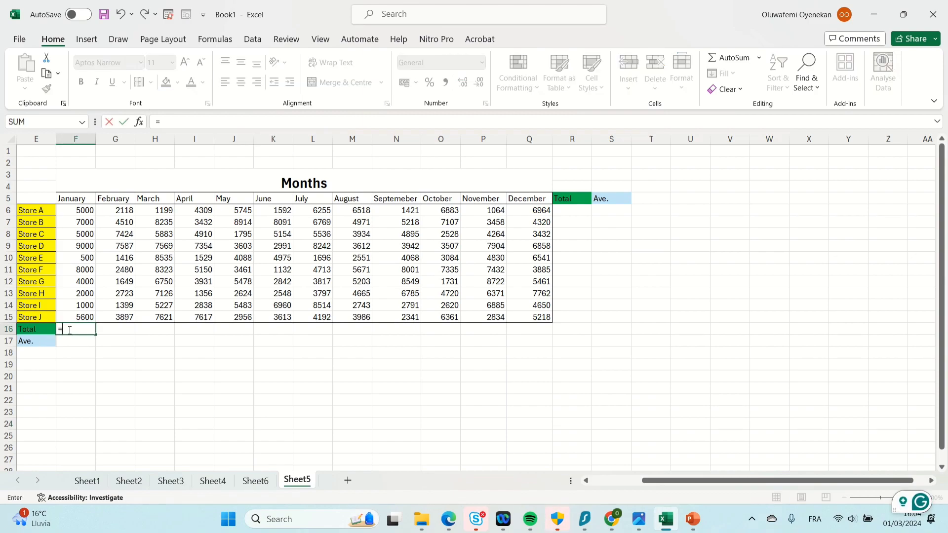
{"action": "type", "text": "SUM"}
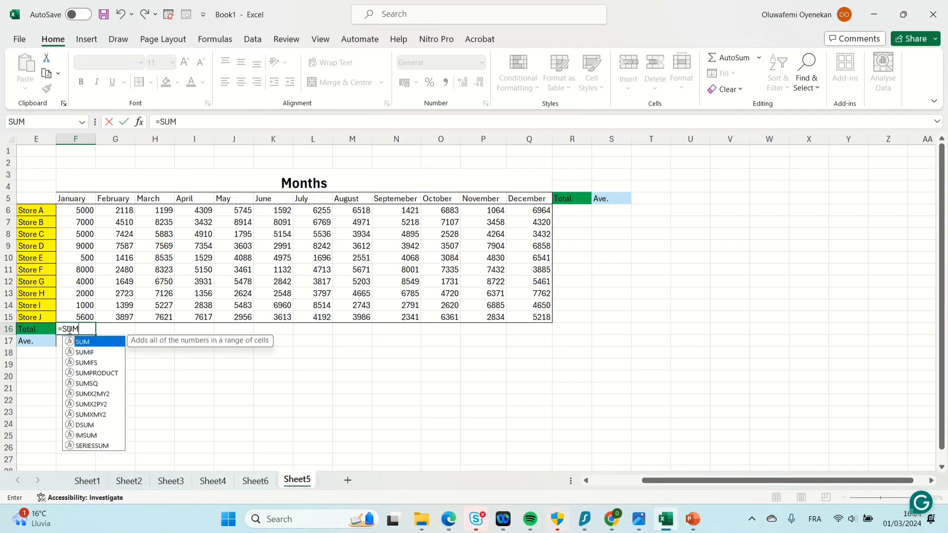
{"action": "type", "text": "("}
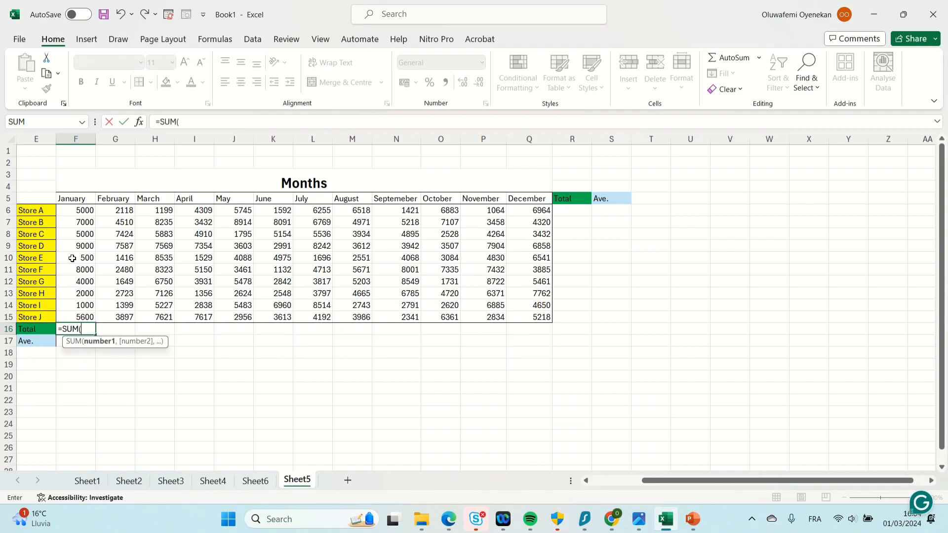
{"action": "left_click_drag", "start_coordinate": [64, 210], "coordinate": [72, 314]}
{"action": "key", "text": "Return"}
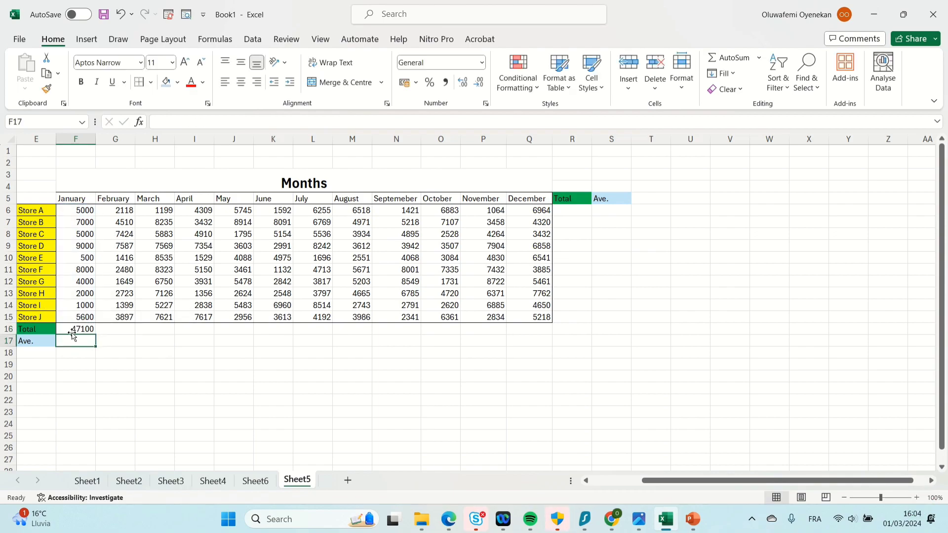
{"action": "left_click", "coordinate": [68, 330]}
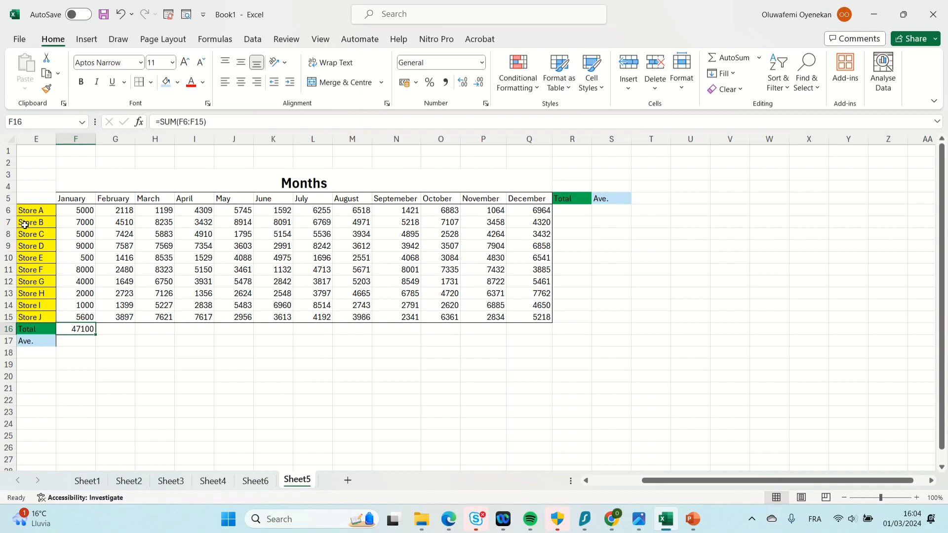
{"action": "left_click", "coordinate": [81, 364]}
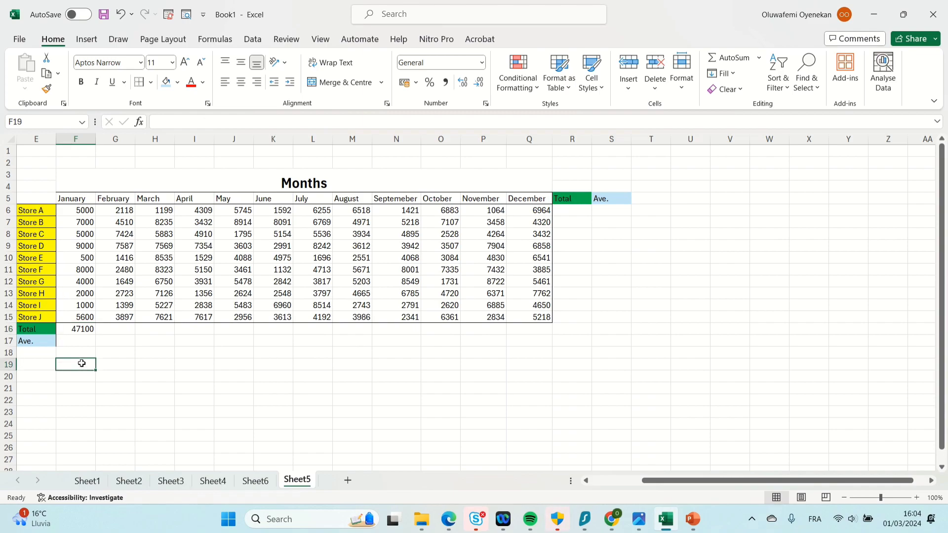
Step: Copy the F16 total across to Q16, ending with 55091 for December
{"action": "left_click", "coordinate": [86, 331]}
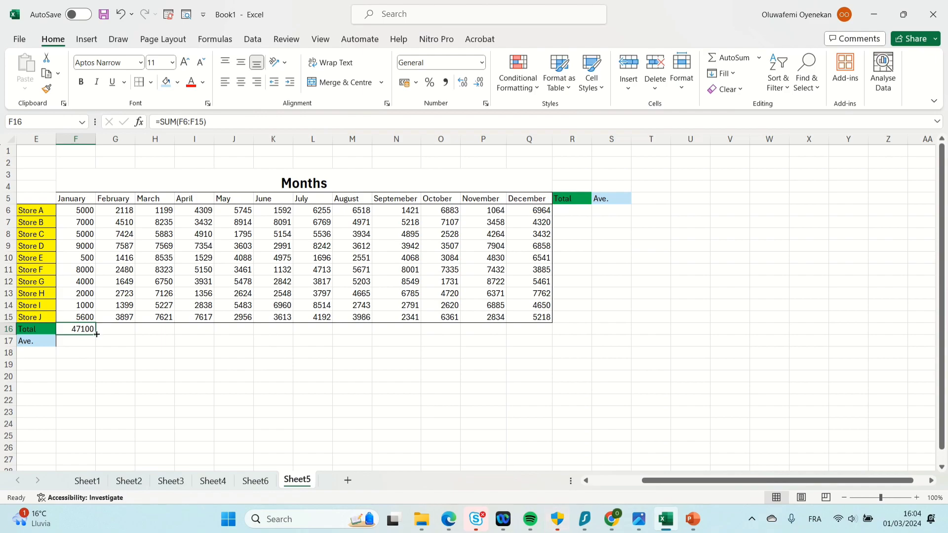
{"action": "left_click_drag", "start_coordinate": [96, 334], "coordinate": [550, 336]}
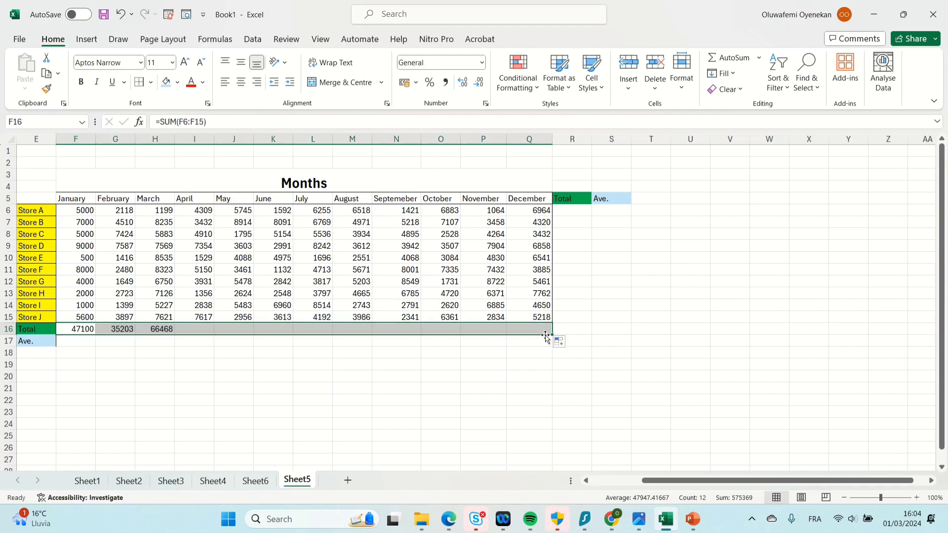
{"action": "left_click", "coordinate": [444, 405]}
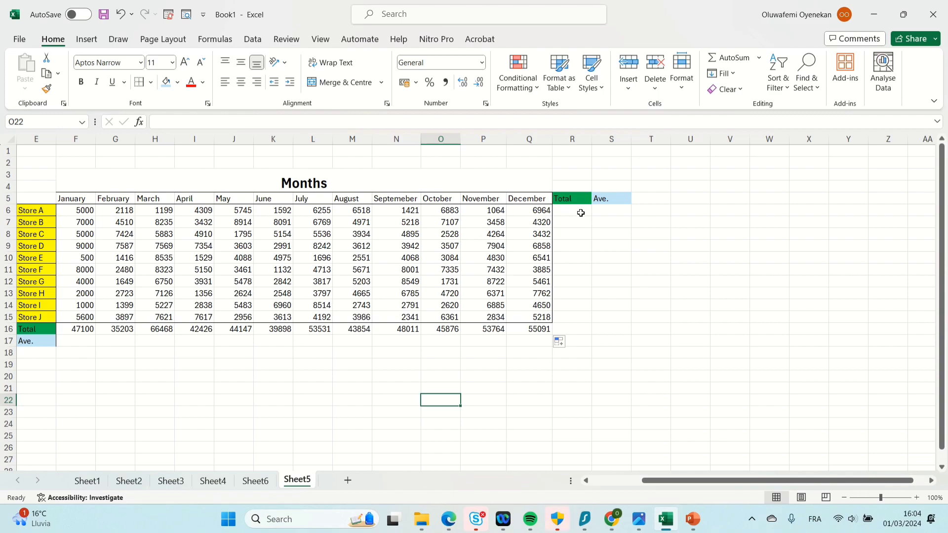
Step: Enter =SUM(F6:Q6) in R6 for Store A's yearly total of 49068
{"action": "left_click", "coordinate": [562, 208]}
{"action": "type", "text": "="}
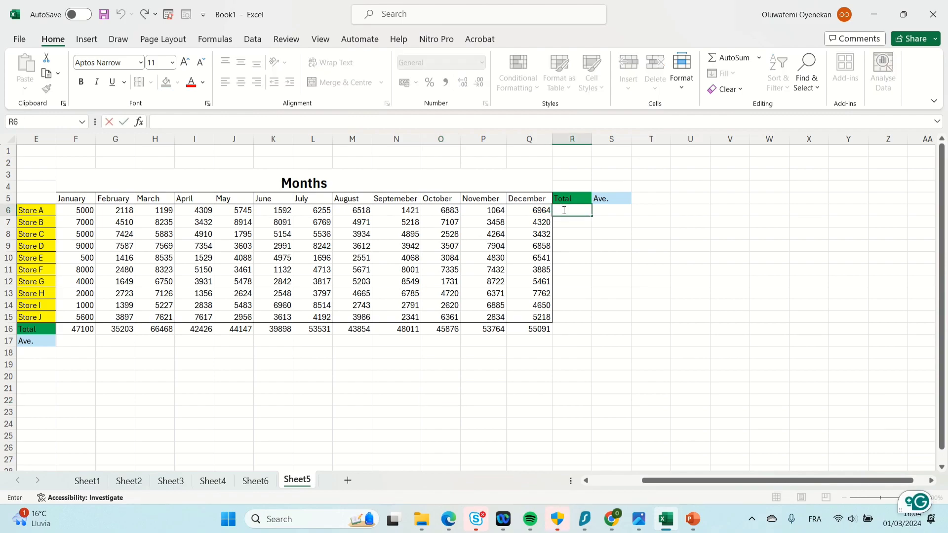
{"action": "type", "text": "SUM"}
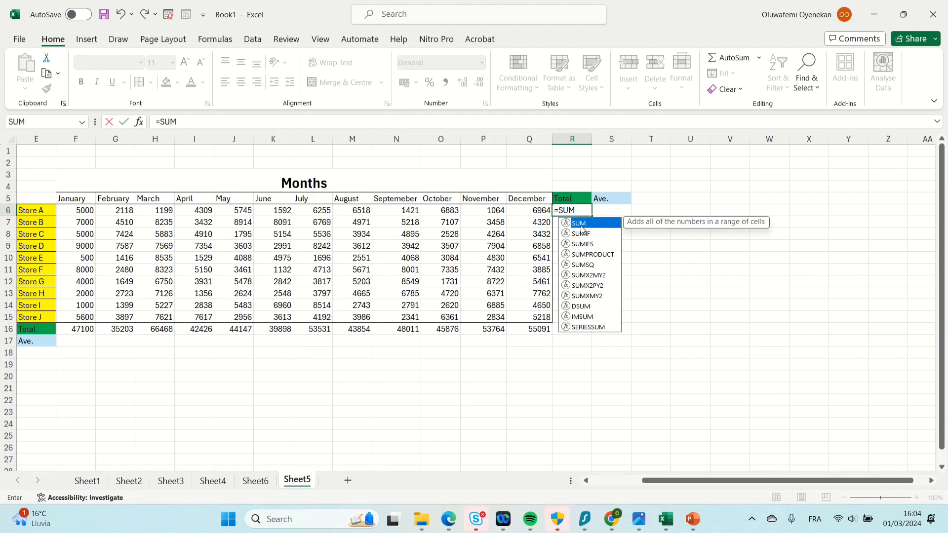
{"action": "double_click", "coordinate": [580, 225]}
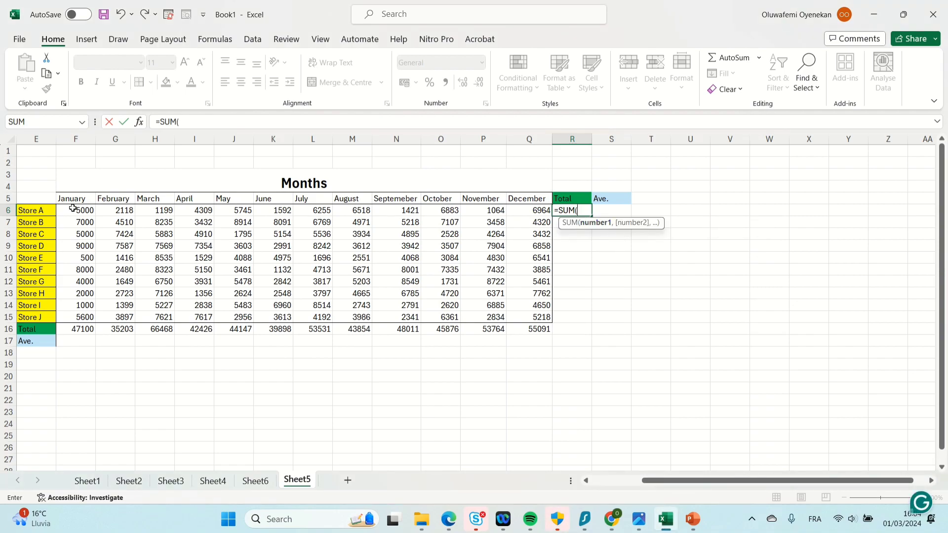
{"action": "left_click_drag", "start_coordinate": [66, 210], "coordinate": [523, 211]}
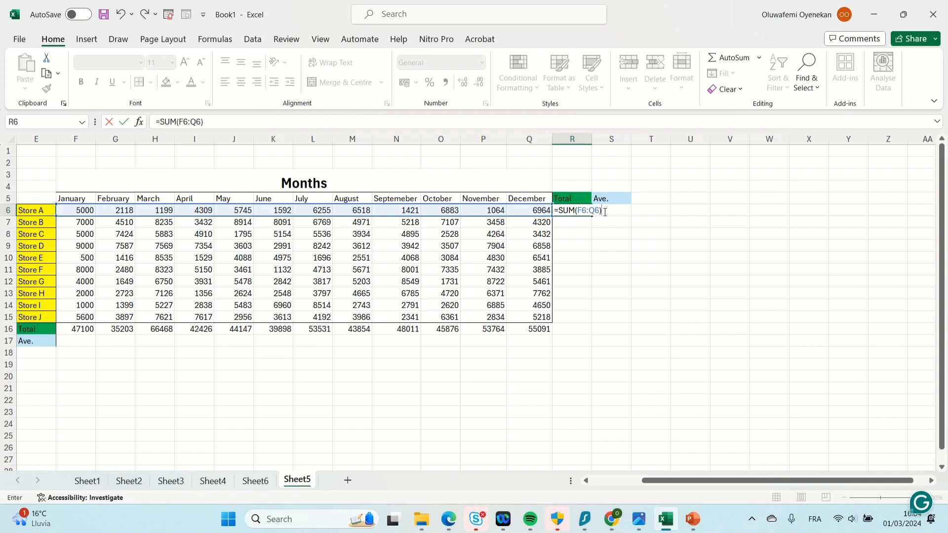
{"action": "key", "text": "Return"}
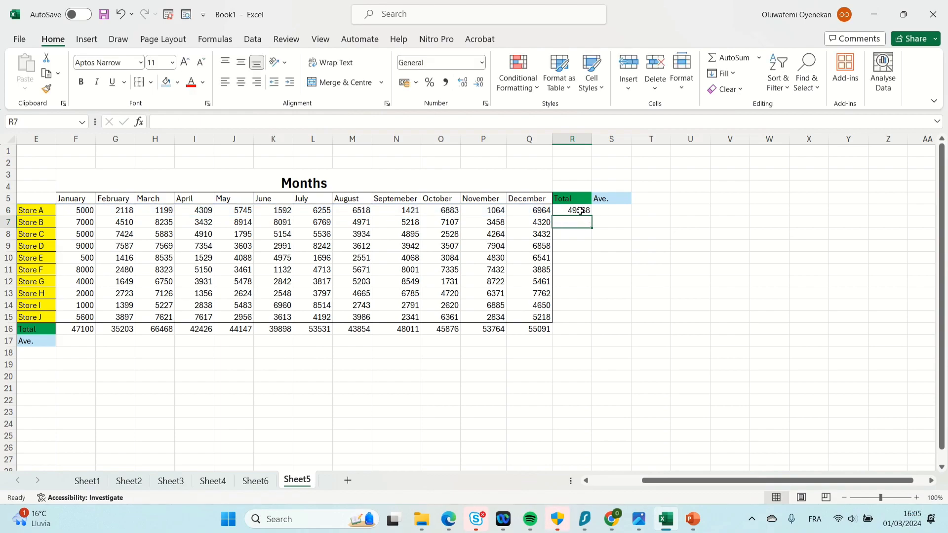
Step: Fill R6's total formula down to R15, through 56236 for Store J
{"action": "left_click", "coordinate": [580, 211]}
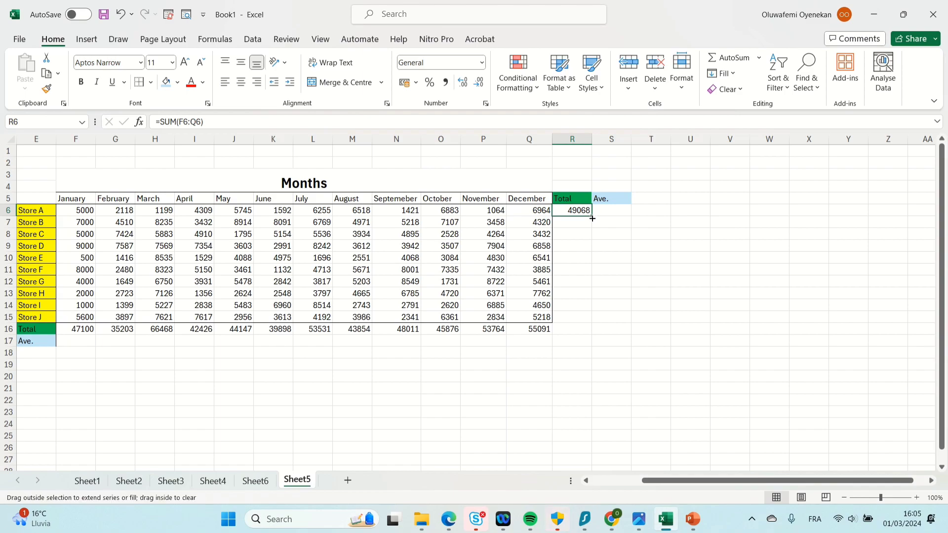
{"action": "left_click_drag", "start_coordinate": [592, 218], "coordinate": [586, 319]}
{"action": "left_click", "coordinate": [569, 361]}
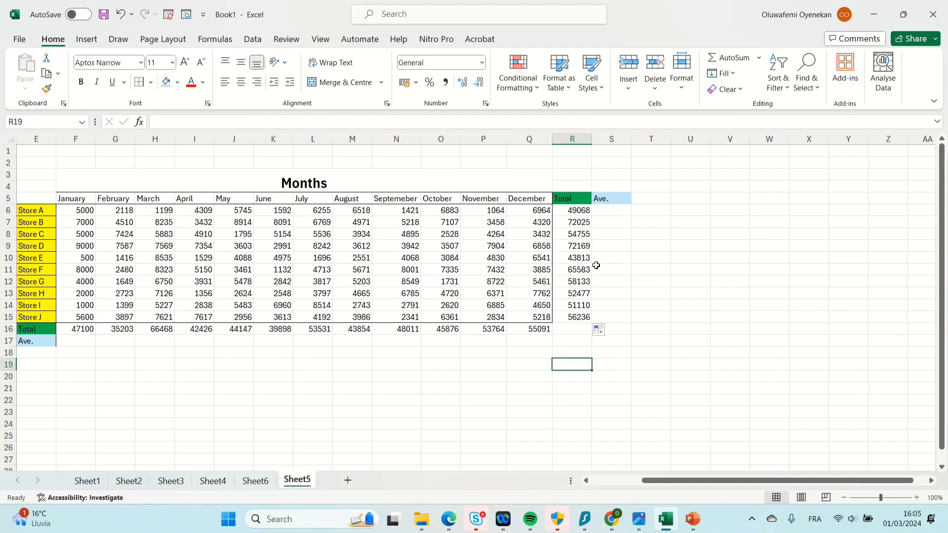
Step: Enter =AVERAGE(F6:F15) in F17 for January's average of 4710
{"action": "left_click", "coordinate": [74, 341]}
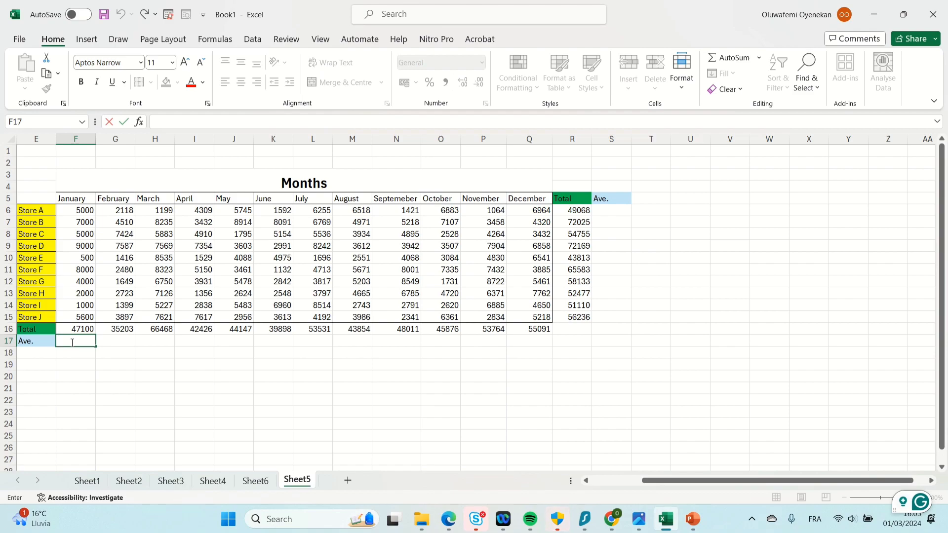
{"action": "type", "text": "="}
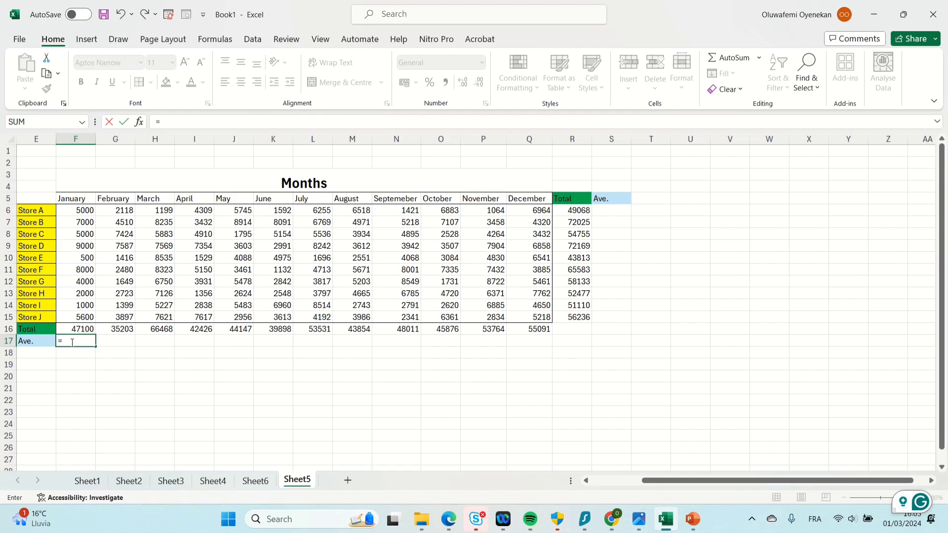
{"action": "type", "text": "A"}
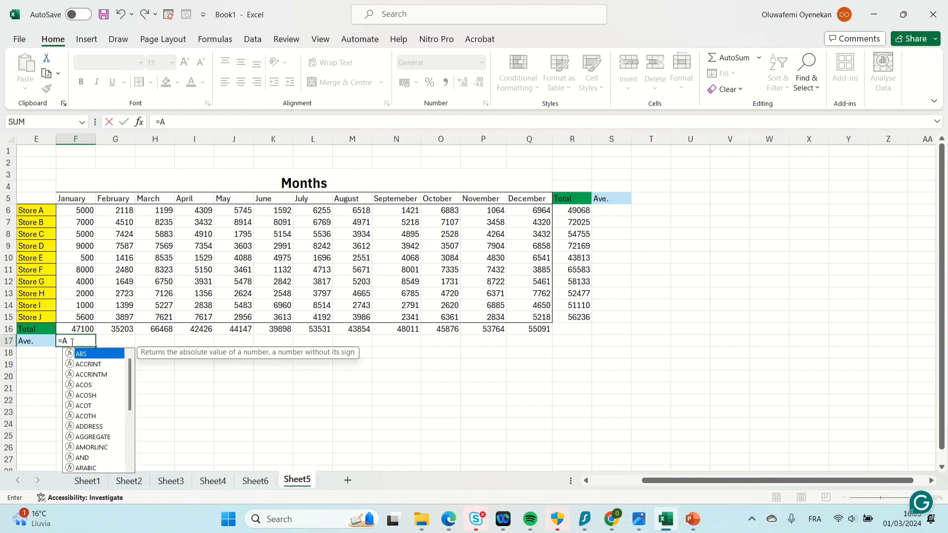
{"action": "type", "text": "VE"}
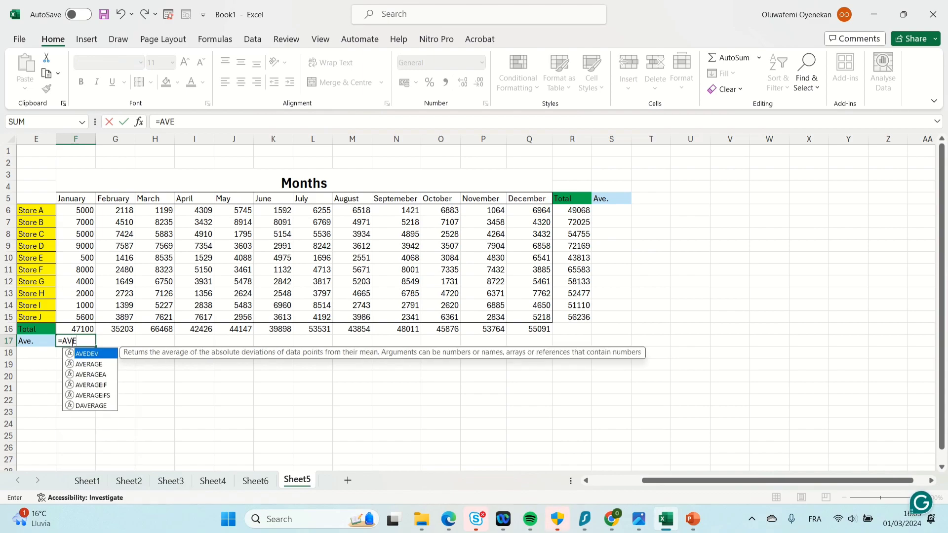
{"action": "double_click", "coordinate": [88, 364]}
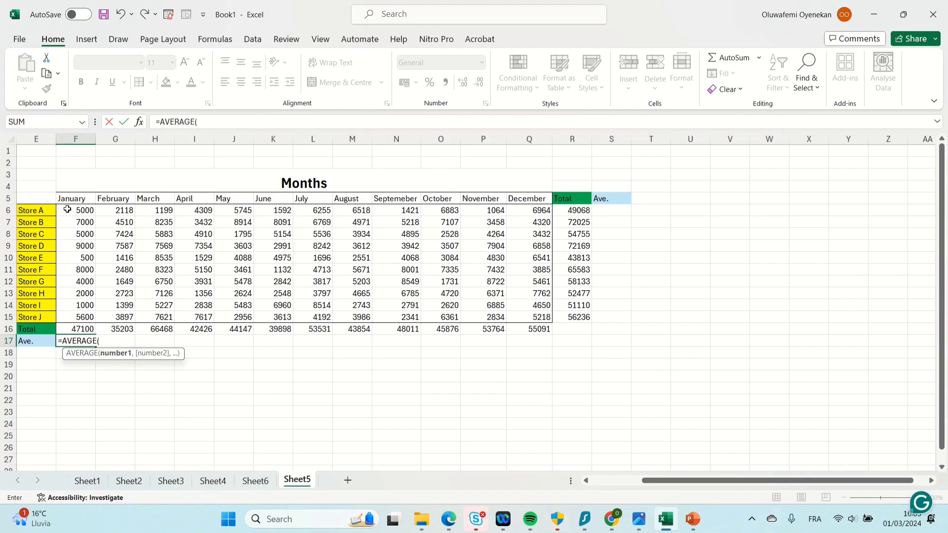
{"action": "left_click_drag", "start_coordinate": [65, 208], "coordinate": [81, 314]}
{"action": "type", "text": ")"}
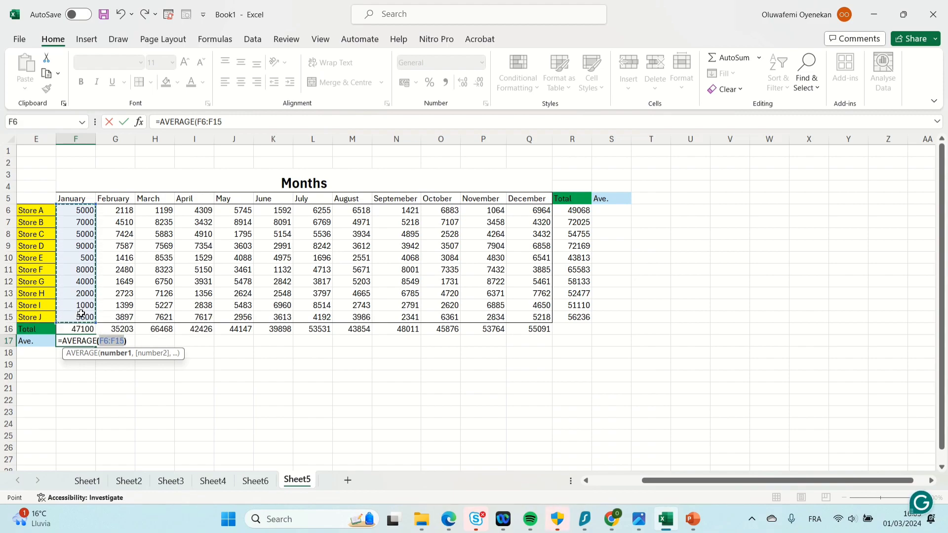
{"action": "key", "text": "Return"}
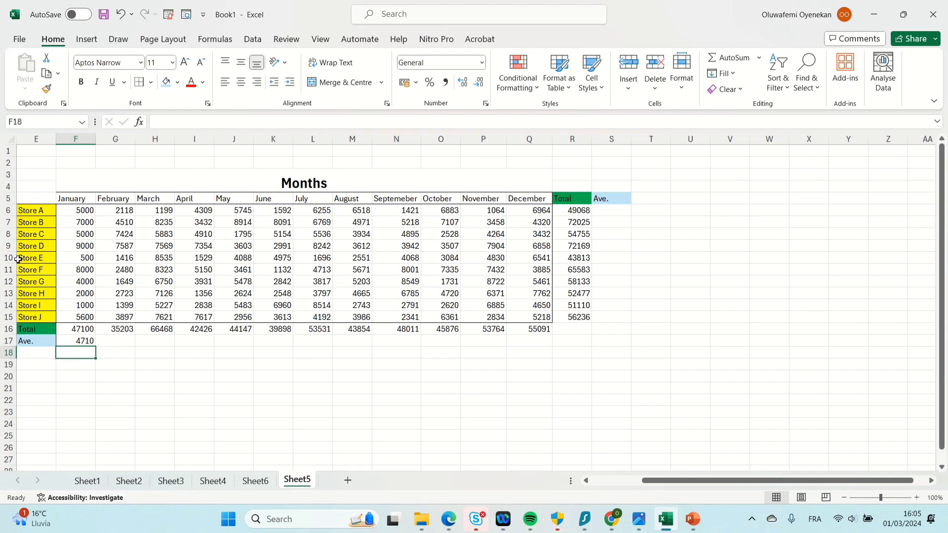
Step: Copy the F17 average across to Q17, ending with 5509.1 for December
{"action": "left_click", "coordinate": [76, 341]}
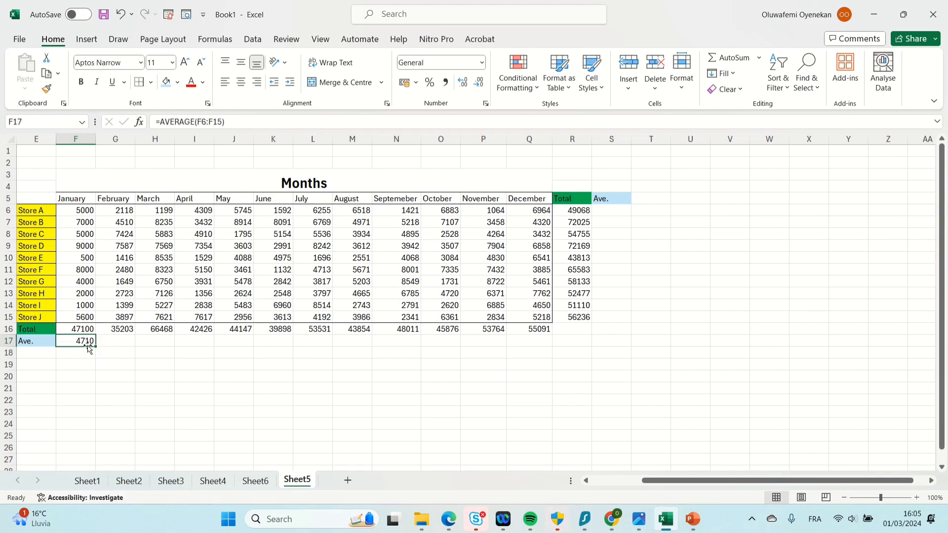
{"action": "left_click_drag", "start_coordinate": [94, 347], "coordinate": [554, 347]}
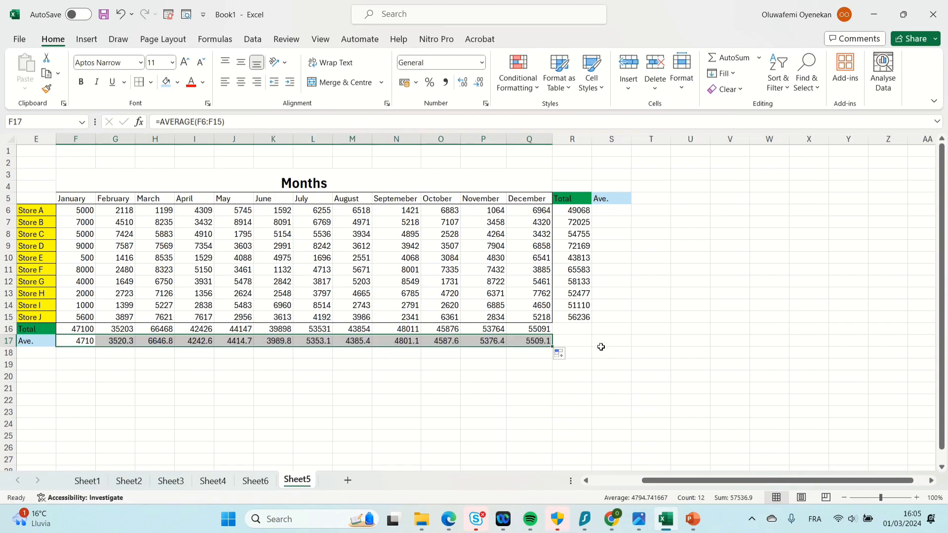
{"action": "left_click", "coordinate": [599, 362]}
Step: Enter =AVERAGE(F6:Q6) in S6 to get Store A's monthly average of 4089
{"action": "double_click", "coordinate": [602, 210]}
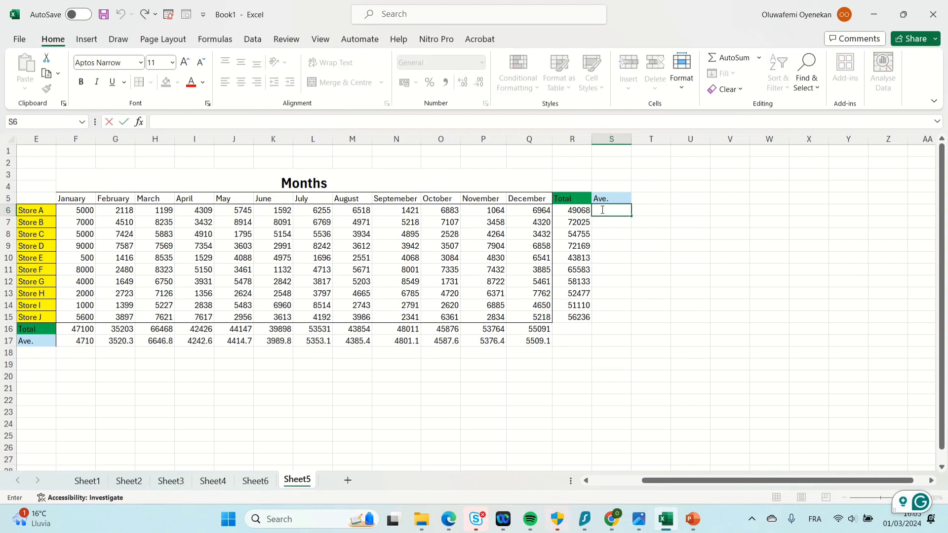
{"action": "type", "text": "=AVE"}
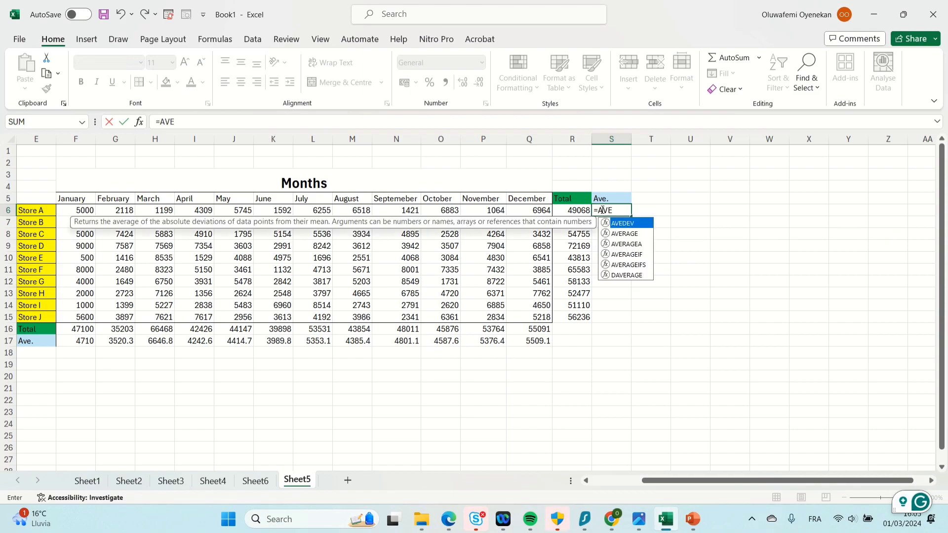
{"action": "double_click", "coordinate": [626, 234]}
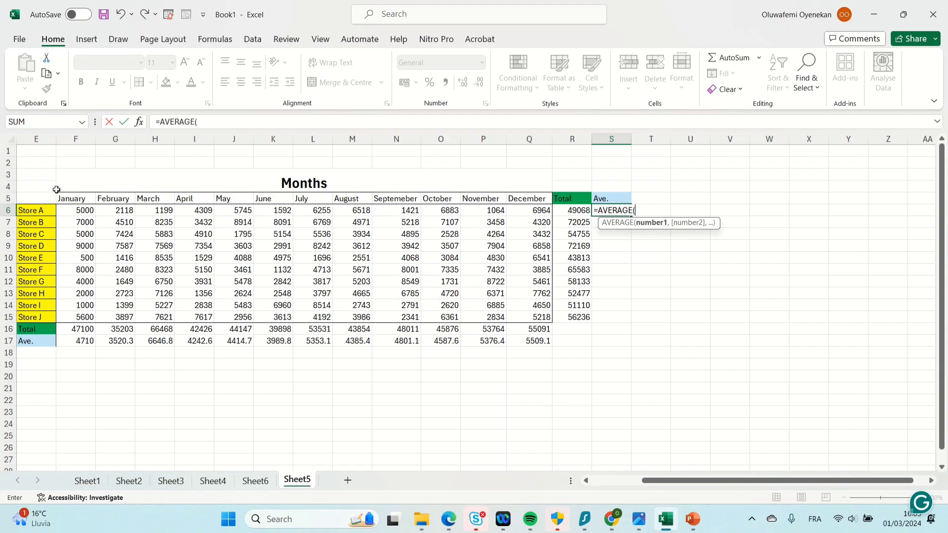
{"action": "left_click_drag", "start_coordinate": [63, 210], "coordinate": [543, 212]}
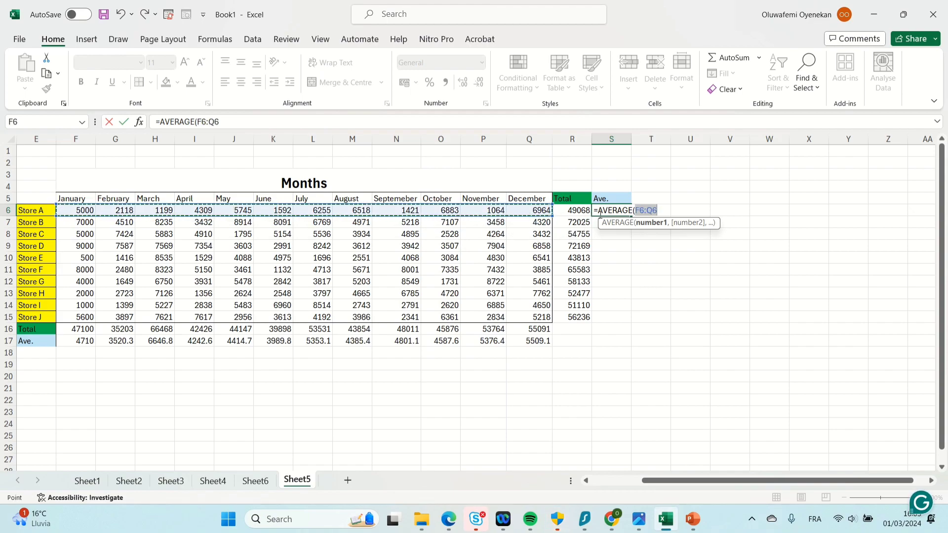
{"action": "type", "text": ")"}
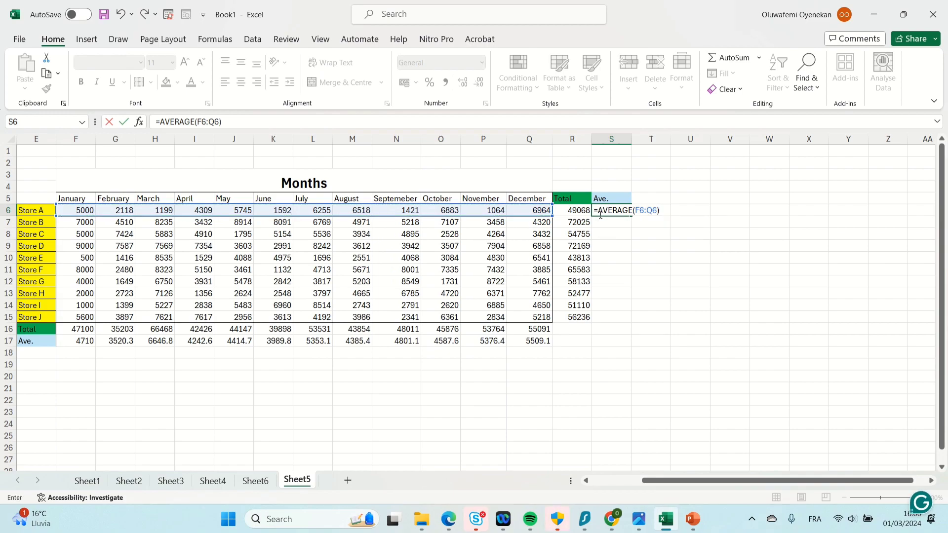
{"action": "key", "text": "ctrl+Return"}
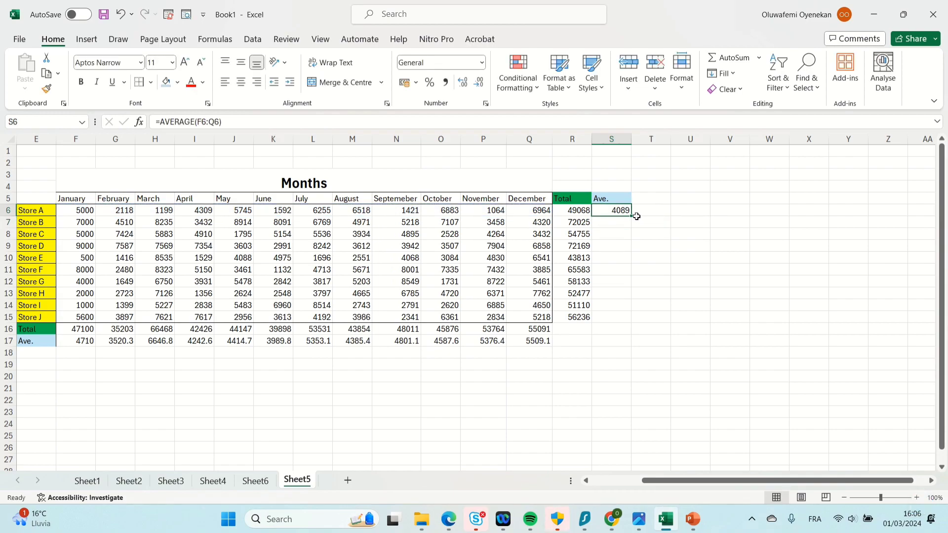